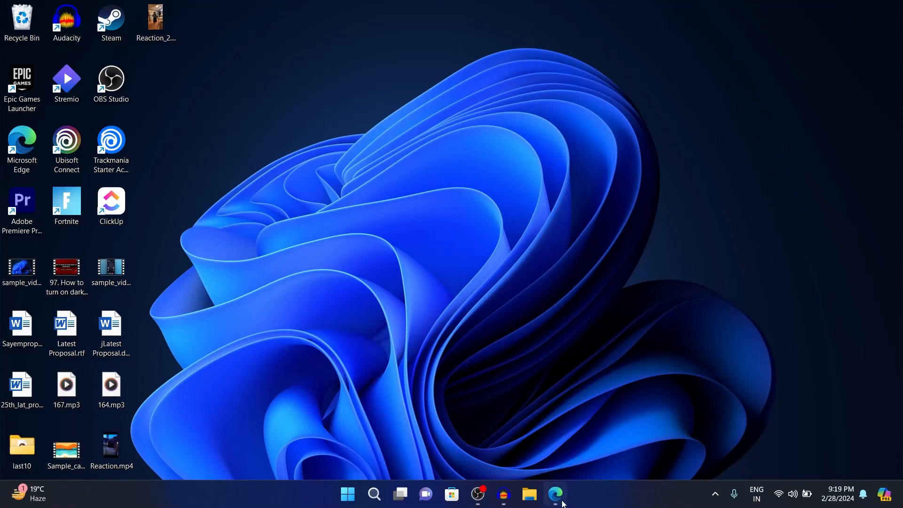
Step: Search the web for "shopify login" in Microsoft Edge and open the Shopify admin through the Login result
{"action": "left_click", "coordinate": [555, 494]}
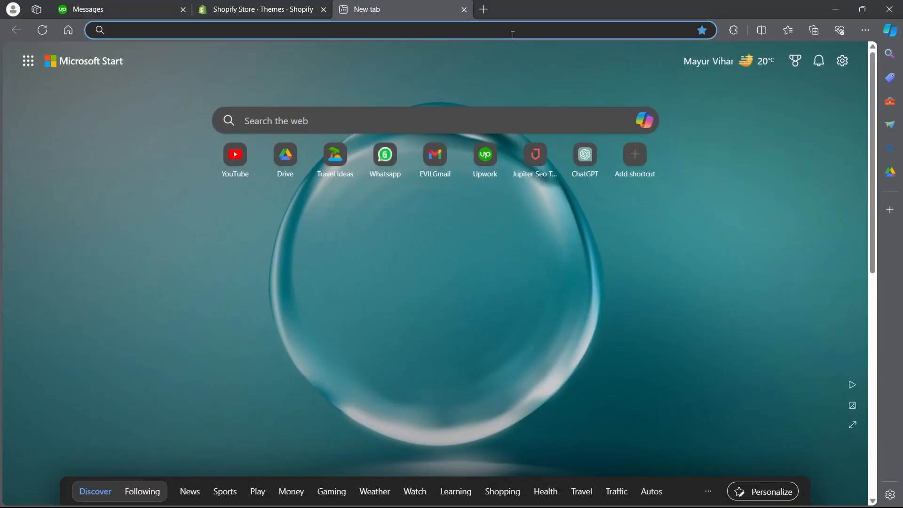
{"action": "type", "text": "shopify"}
{"action": "key", "text": "Down"}
{"action": "key", "text": "Return"}
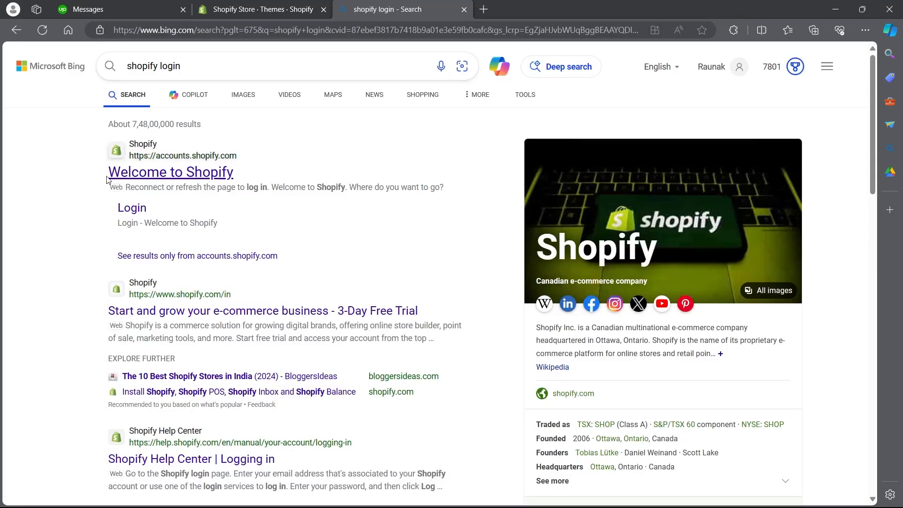
{"action": "left_click", "coordinate": [135, 213]}
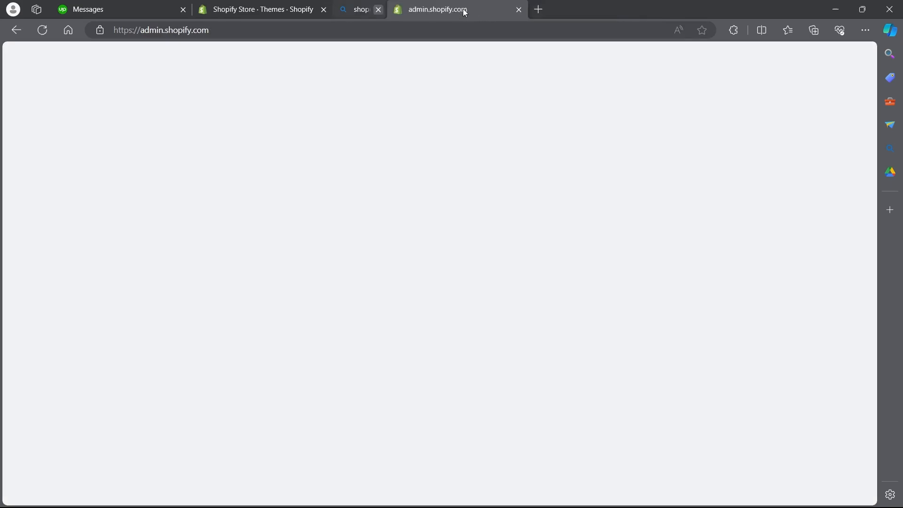
{"action": "left_click", "coordinate": [463, 10]}
{"action": "left_click", "coordinate": [463, 10]}
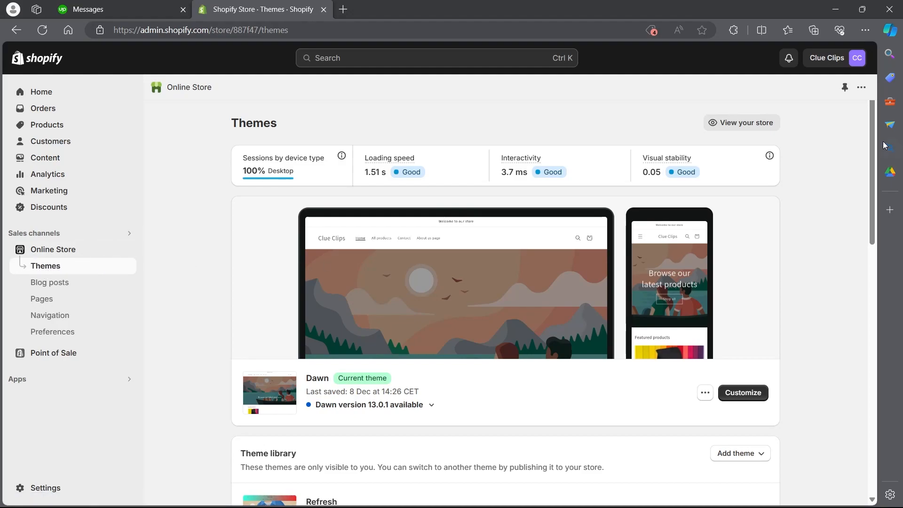
Step: Look through the store's themes and open the current Dawn theme for customization
{"action": "left_click_drag", "start_coordinate": [873, 124], "coordinate": [858, 320]}
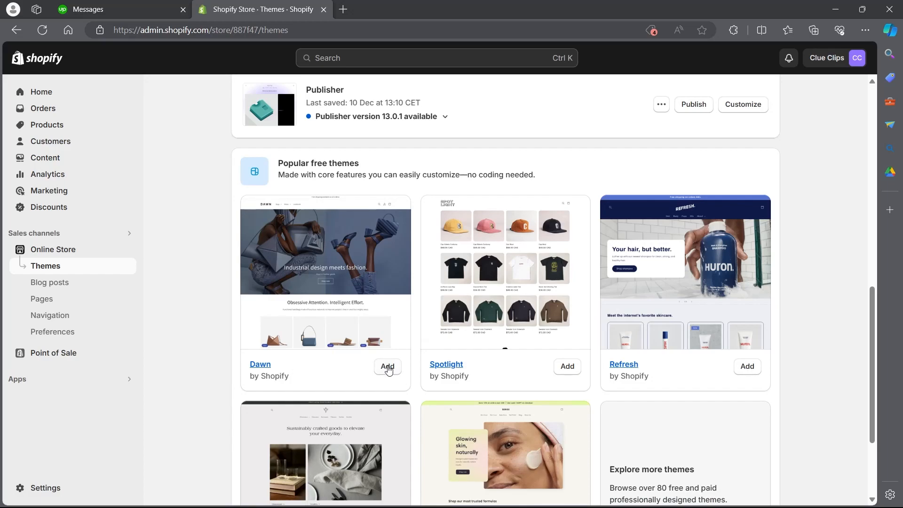
{"action": "scroll", "coordinate": [209, 370], "scroll_direction": "up", "scroll_amount": 9}
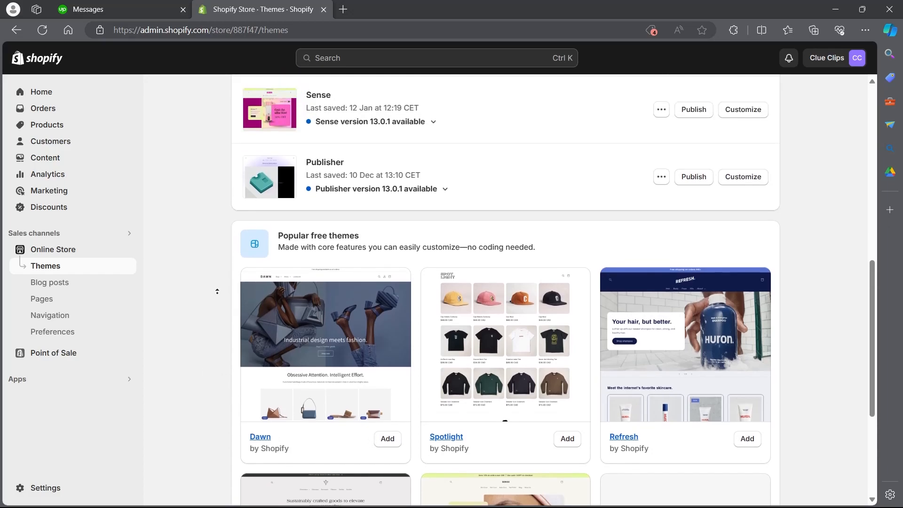
{"action": "scroll", "coordinate": [217, 285], "scroll_direction": "up", "scroll_amount": 2}
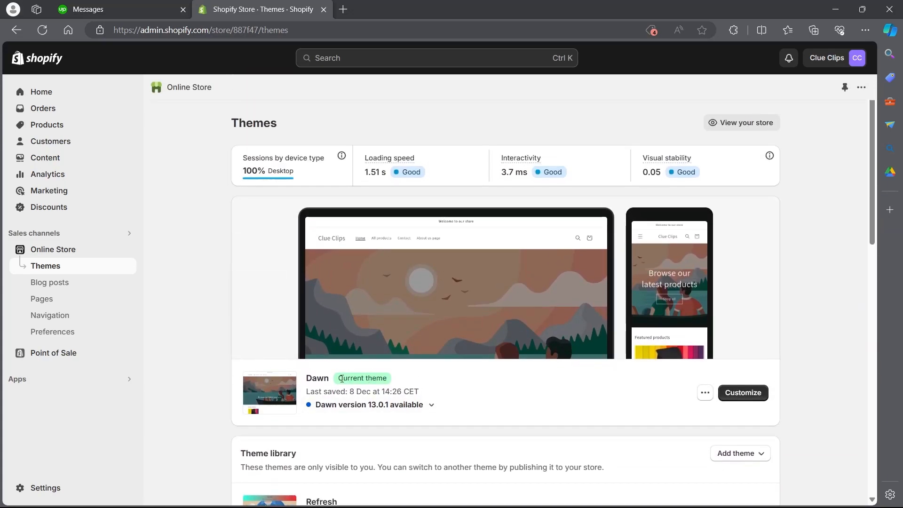
{"action": "left_click_drag", "start_coordinate": [341, 379], "coordinate": [371, 379]}
{"action": "left_click", "coordinate": [842, 366]}
{"action": "left_click", "coordinate": [742, 393]}
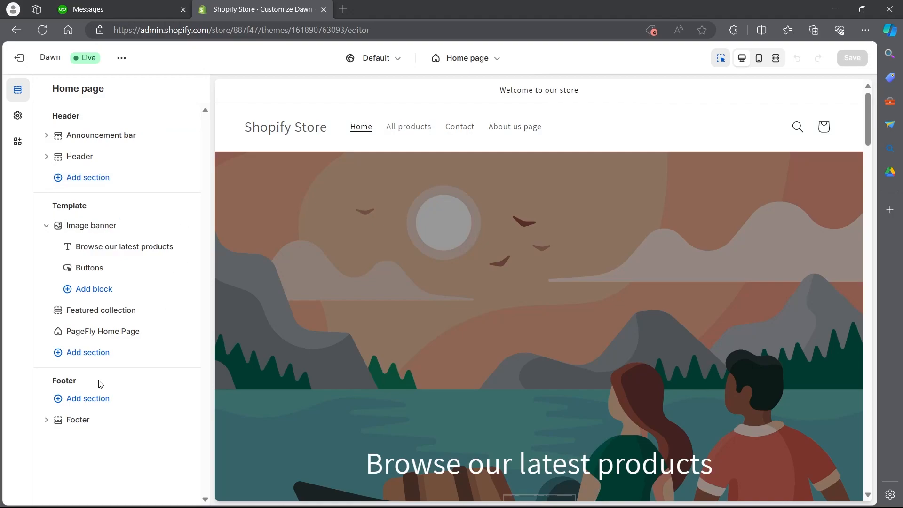
Step: Review the home page preview and open the settings of the Header section
{"action": "scroll", "coordinate": [579, 201], "scroll_direction": "down", "scroll_amount": 2}
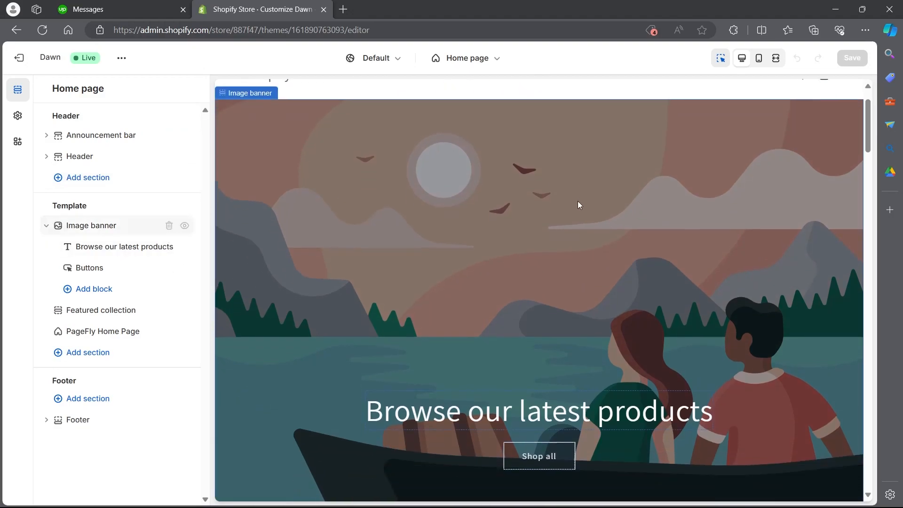
{"action": "mouse_move", "coordinate": [868, 137]}
{"action": "left_mouse_down"}
{"action": "mouse_move", "coordinate": [864, 357]}
{"action": "mouse_move", "coordinate": [867, 101]}
{"action": "mouse_move", "coordinate": [891, 227]}
{"action": "mouse_move", "coordinate": [894, 387]}
{"action": "mouse_move", "coordinate": [875, 124]}
{"action": "left_mouse_up"}
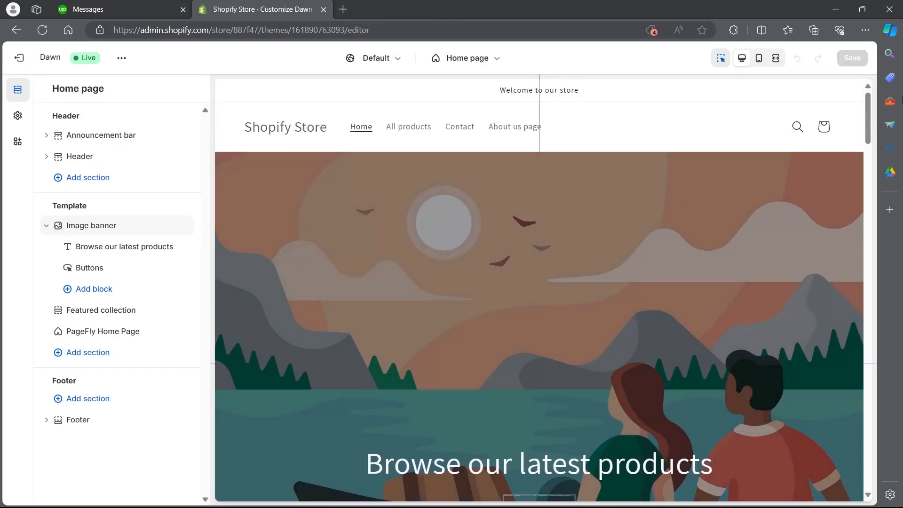
{"action": "left_click", "coordinate": [538, 126]}
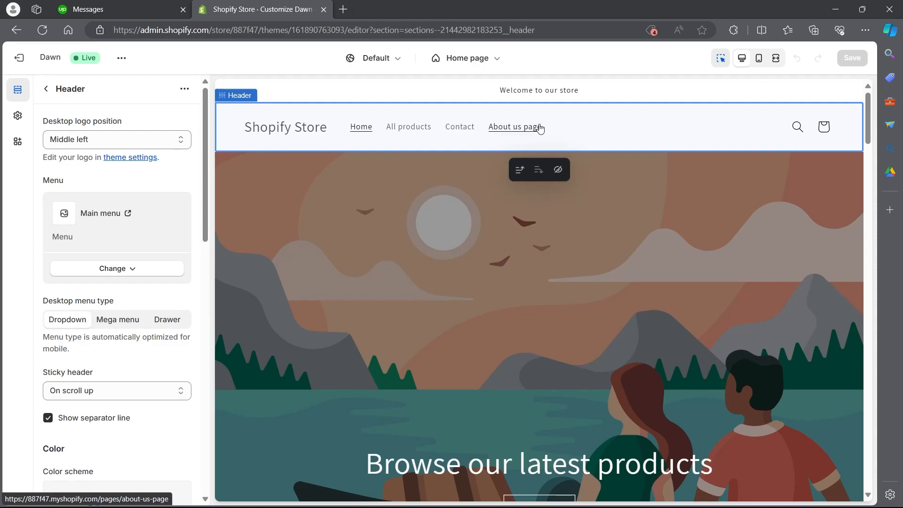
{"action": "left_click", "coordinate": [616, 139]}
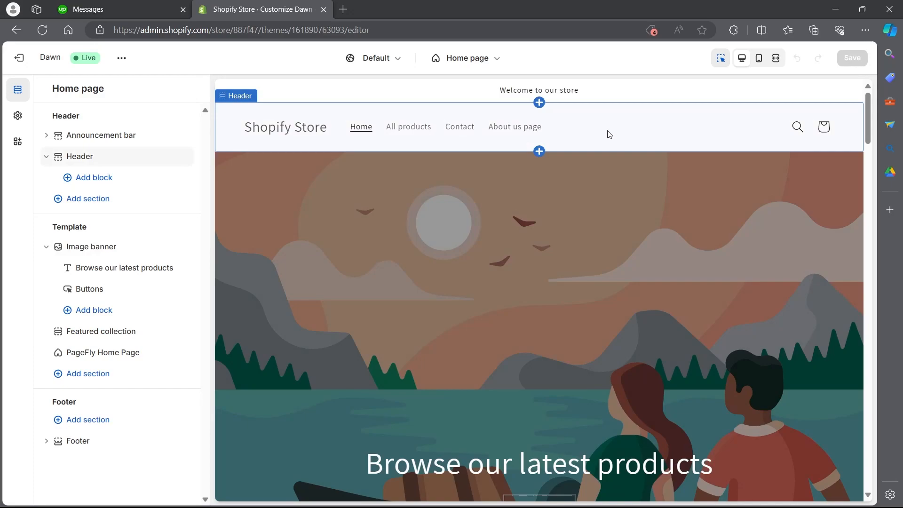
{"action": "left_click", "coordinate": [567, 127]}
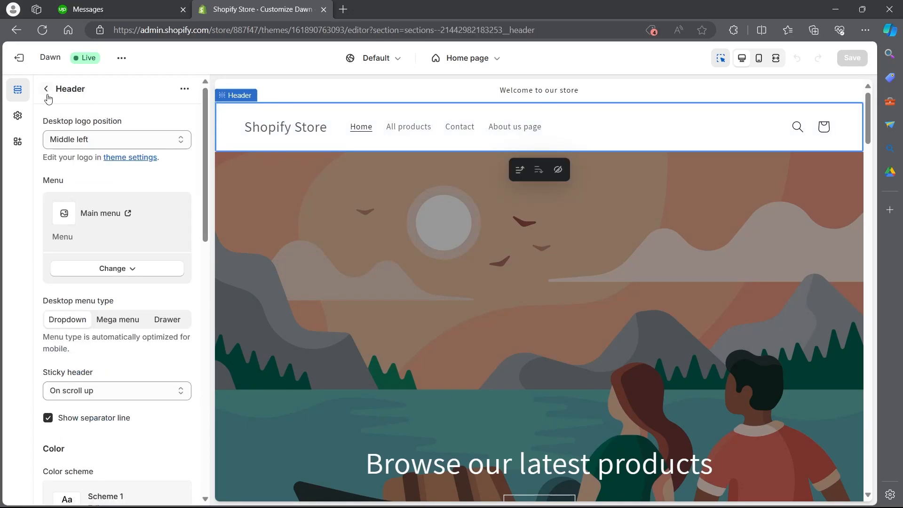
Step: Set the header's desktop logo position to Top left
{"action": "left_click_drag", "start_coordinate": [59, 89], "coordinate": [89, 92]}
{"action": "left_click", "coordinate": [192, 105]}
{"action": "left_click", "coordinate": [95, 142]}
{"action": "left_click", "coordinate": [74, 159]}
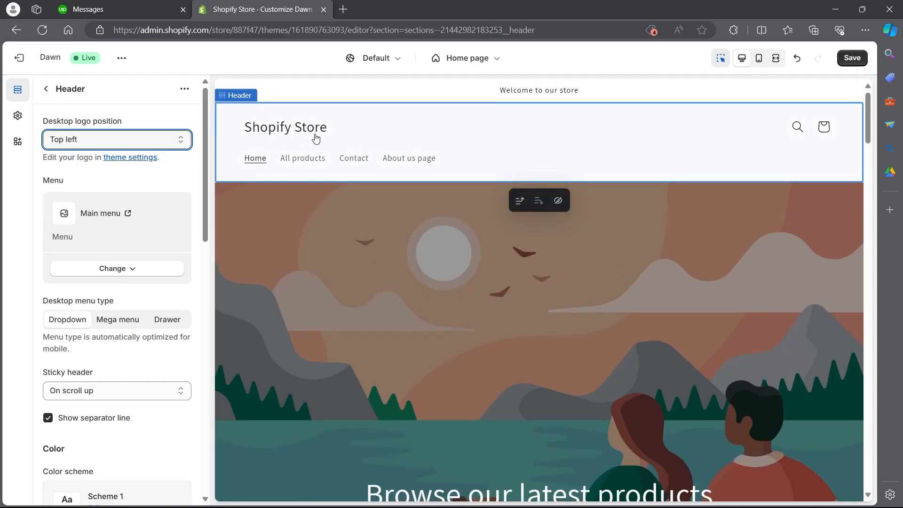
{"action": "left_click", "coordinate": [166, 143]}
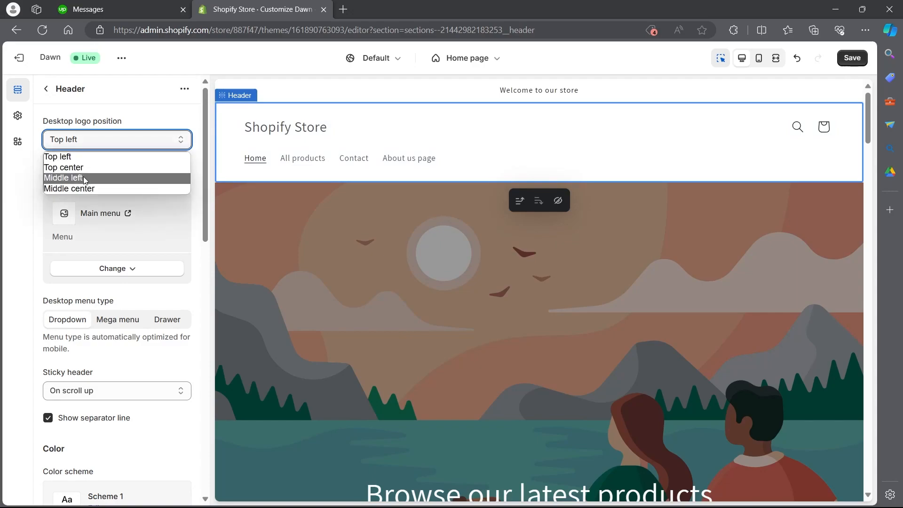
{"action": "left_click", "coordinate": [148, 137]}
{"action": "scroll", "coordinate": [148, 138], "scroll_direction": "down", "scroll_amount": 3}
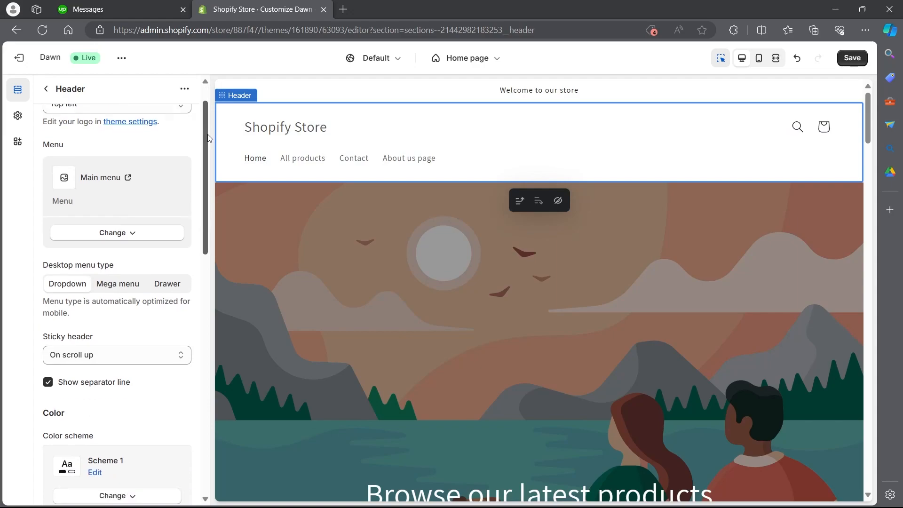
{"action": "scroll", "coordinate": [204, 131], "scroll_direction": "up", "scroll_amount": 2}
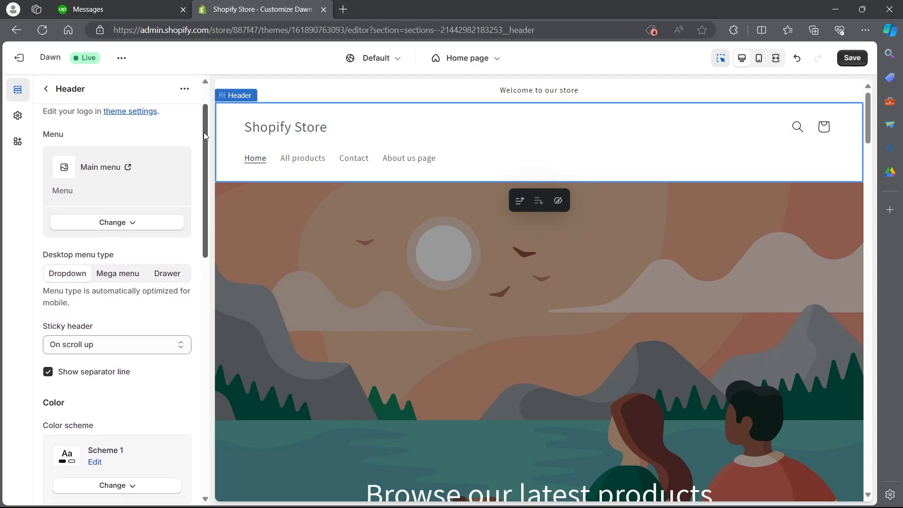
Step: Open the Main menu for editing from the online store's Navigation page
{"action": "left_click", "coordinate": [127, 168]}
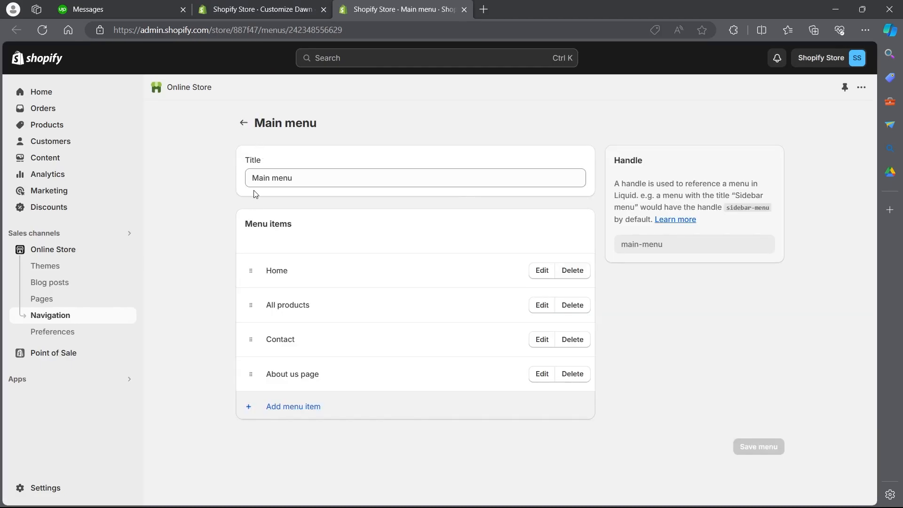
{"action": "left_click", "coordinate": [44, 244]}
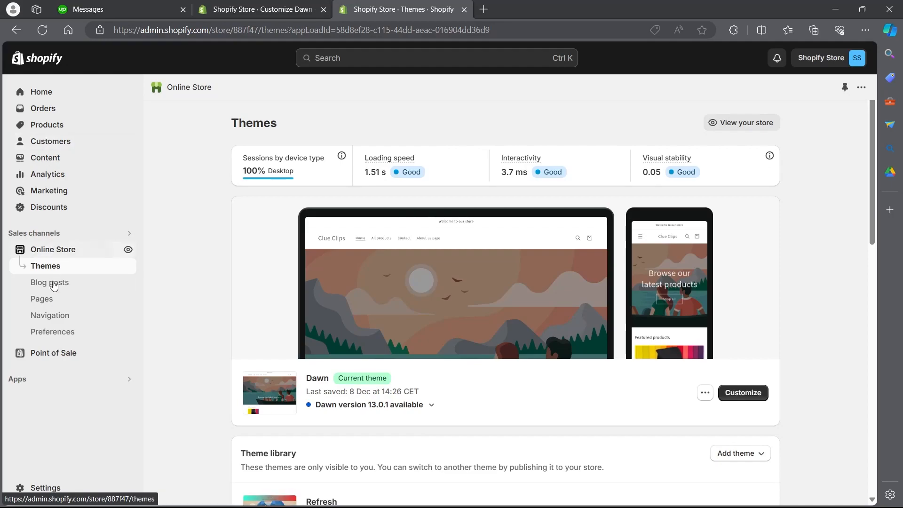
{"action": "left_click", "coordinate": [52, 317]}
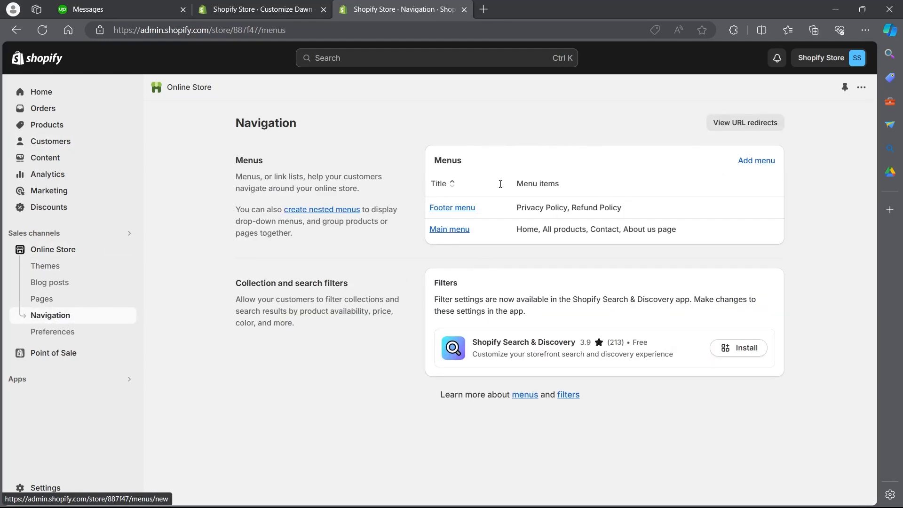
{"action": "left_click", "coordinate": [450, 229]}
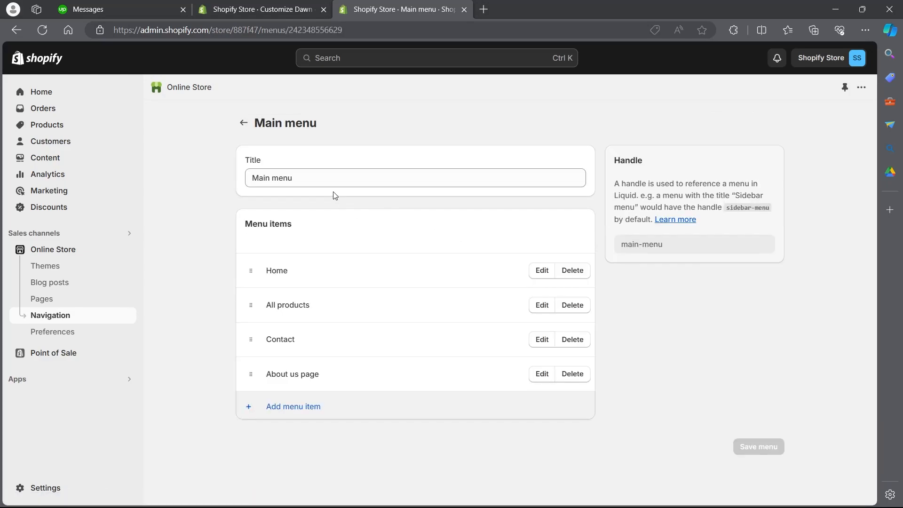
Step: Check the menu items in the header preview and remove the Contact item from the Main menu
{"action": "left_click", "coordinate": [263, 10]}
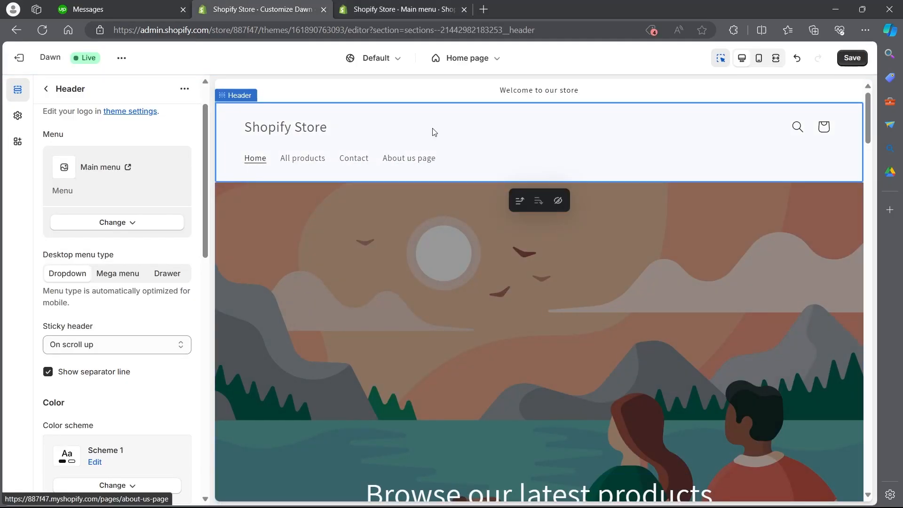
{"action": "left_click", "coordinate": [422, 4]}
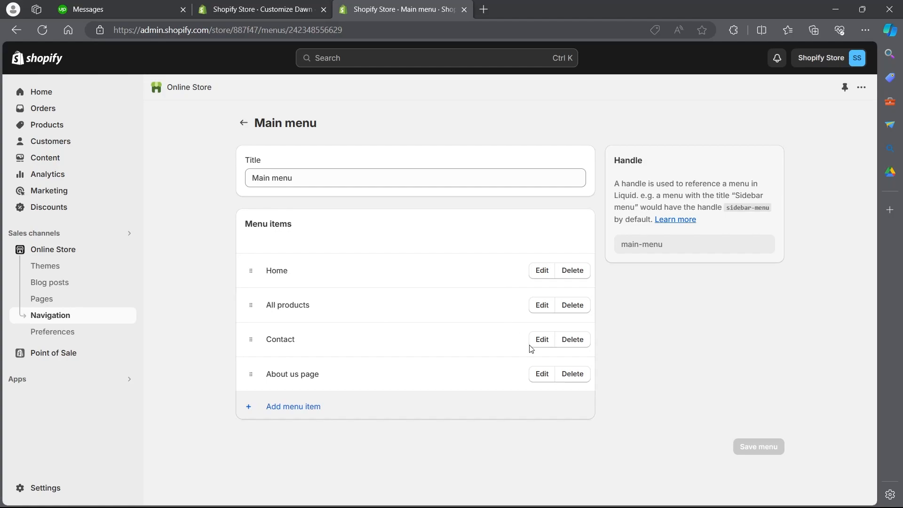
{"action": "left_click", "coordinate": [574, 341]}
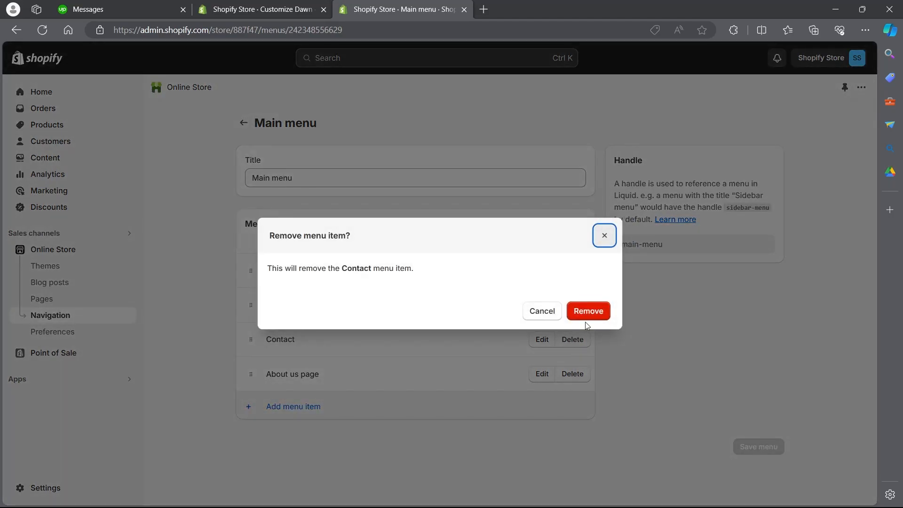
{"action": "left_click", "coordinate": [587, 311]}
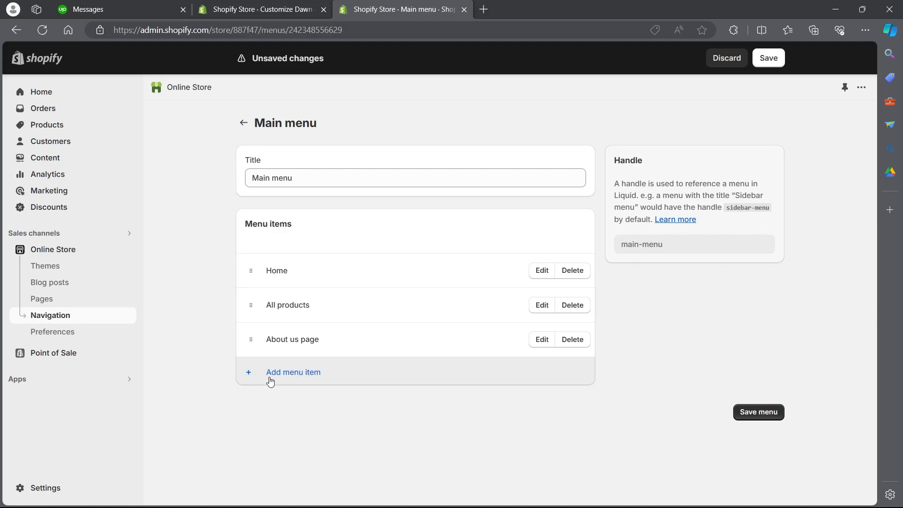
Step: Add a menu item named Catalogue that links to the Cool Shirts page and save the Main menu
{"action": "left_click", "coordinate": [302, 373]}
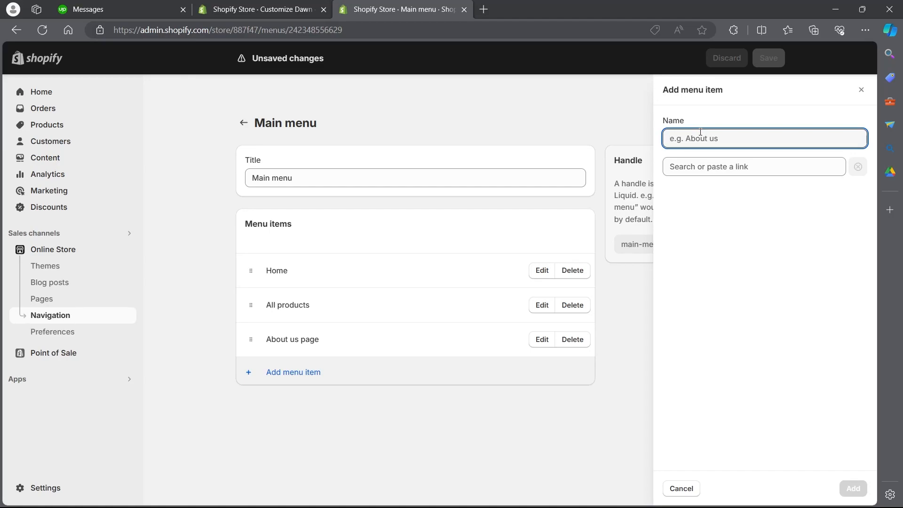
{"action": "type", "text": "C"}
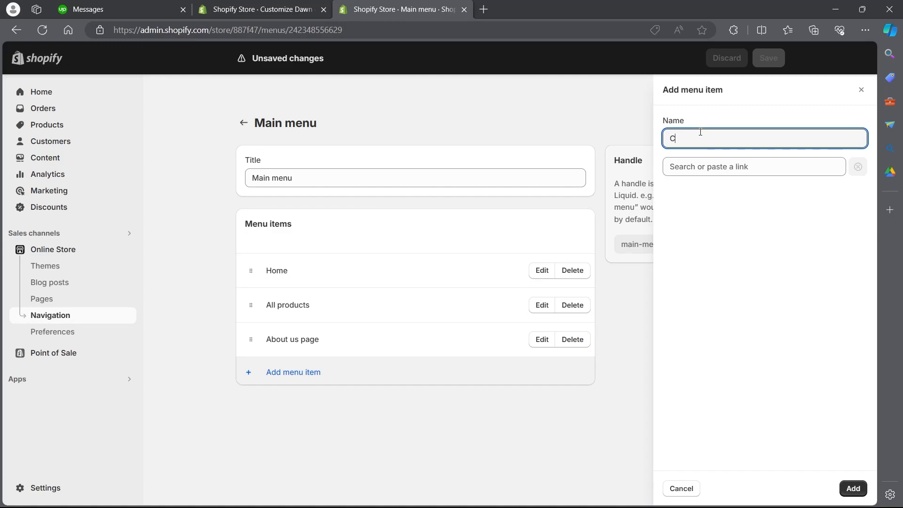
{"action": "type", "text": "atalogue"}
{"action": "left_click", "coordinate": [715, 167]}
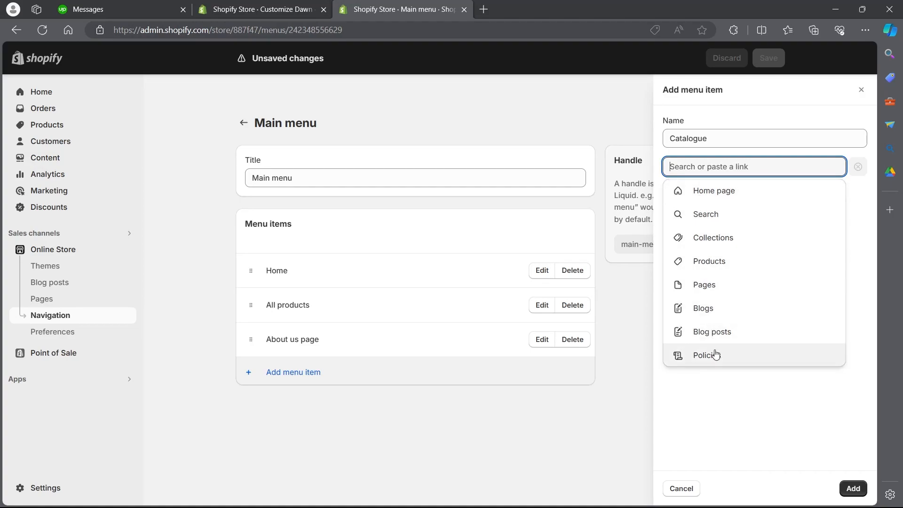
{"action": "left_click", "coordinate": [714, 286]}
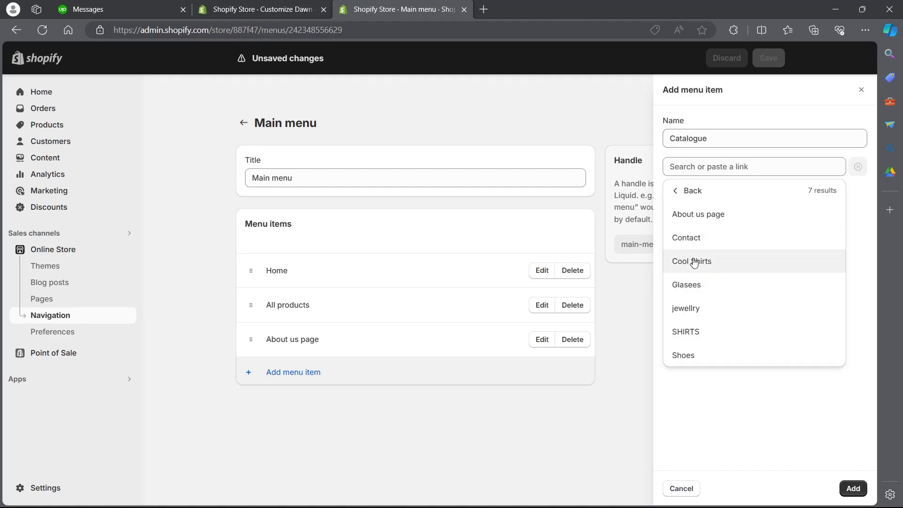
{"action": "left_click", "coordinate": [717, 264]}
{"action": "left_click", "coordinate": [853, 488]}
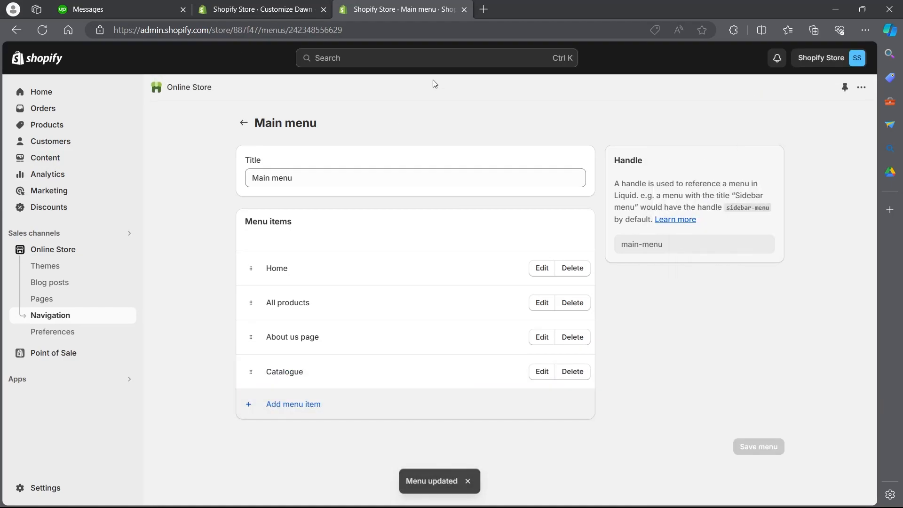
Step: Close the Main menu page and reopen the Header section's settings in the theme editor
{"action": "left_click", "coordinate": [465, 9]}
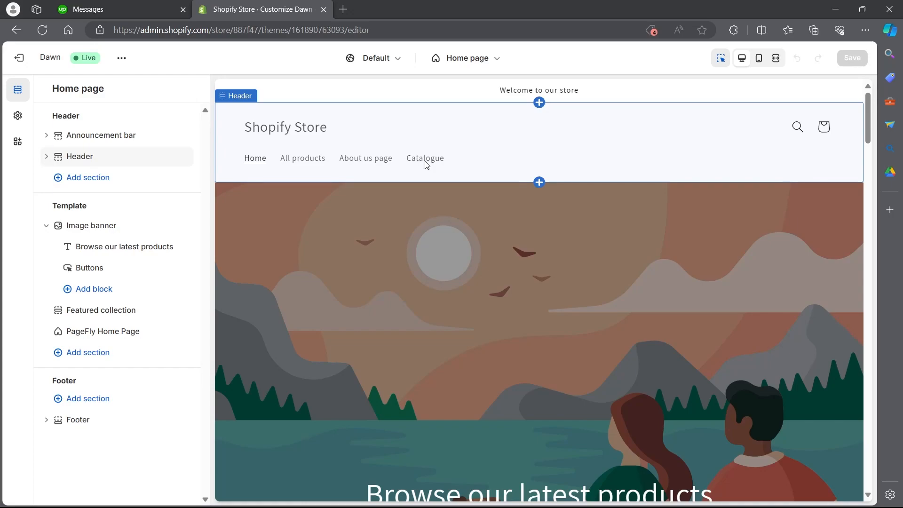
{"action": "left_click", "coordinate": [95, 156]}
{"action": "scroll", "coordinate": [171, 160], "scroll_direction": "down", "scroll_amount": 2}
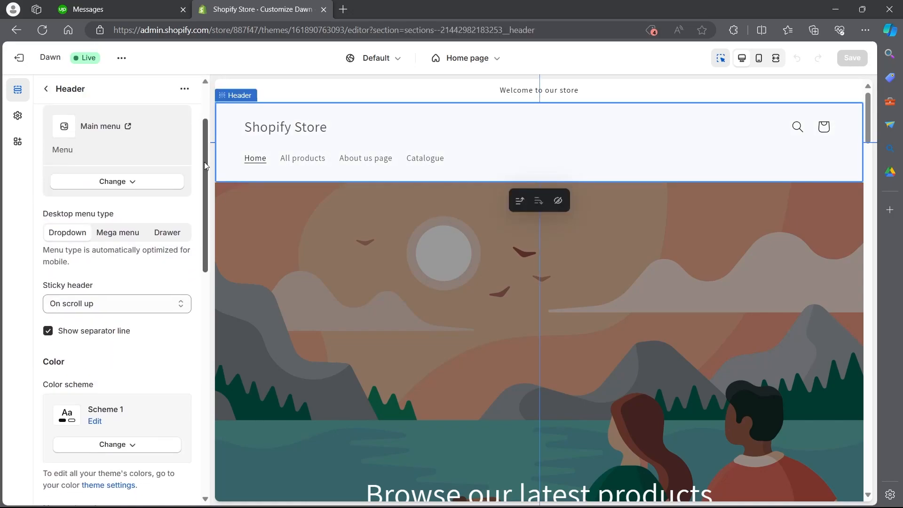
{"action": "left_click", "coordinate": [128, 184]}
{"action": "left_click_drag", "start_coordinate": [205, 168], "coordinate": [206, 163]}
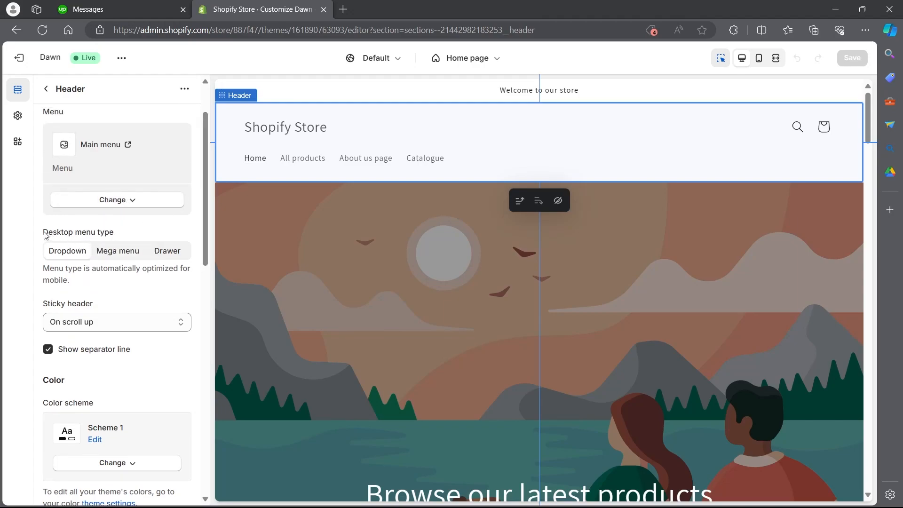
Step: Set the header's desktop menu type to Drawer and open the drawer menu in the preview
{"action": "left_click_drag", "start_coordinate": [45, 235], "coordinate": [120, 231]}
{"action": "left_click", "coordinate": [126, 235]}
{"action": "left_click", "coordinate": [165, 253]}
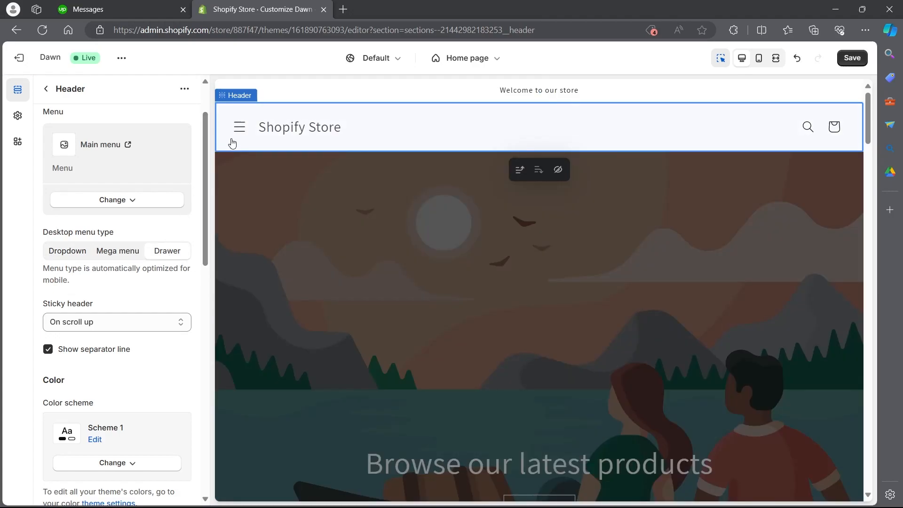
{"action": "left_click", "coordinate": [241, 128]}
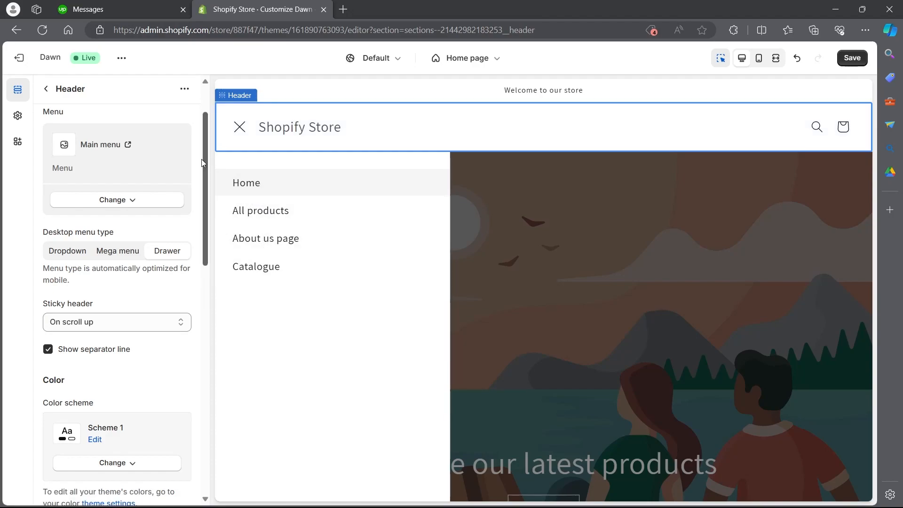
Step: Set the header's desktop menu type to Dropdown and check the sticky header options
{"action": "left_click", "coordinate": [67, 250]}
{"action": "left_click_drag", "start_coordinate": [207, 185], "coordinate": [205, 246]}
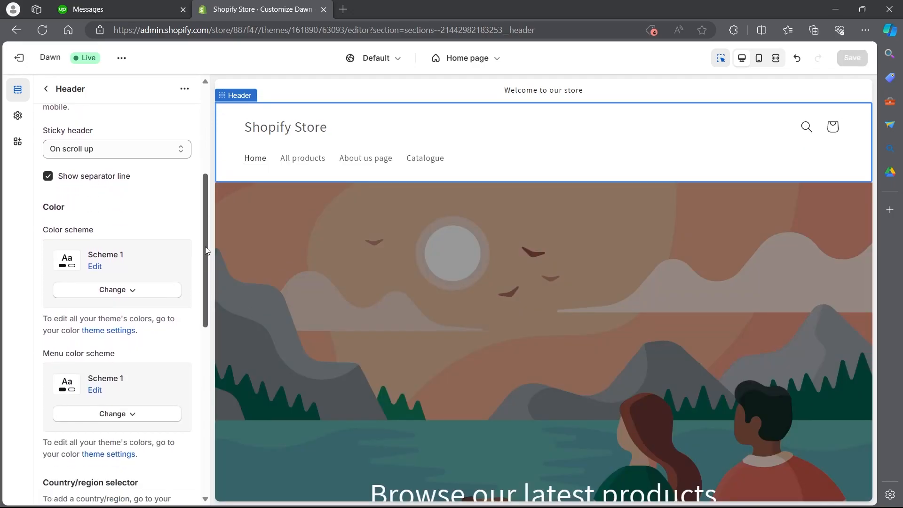
{"action": "left_click", "coordinate": [108, 153]}
{"action": "left_click", "coordinate": [205, 146]}
{"action": "left_click_drag", "start_coordinate": [205, 146], "coordinate": [208, 227]}
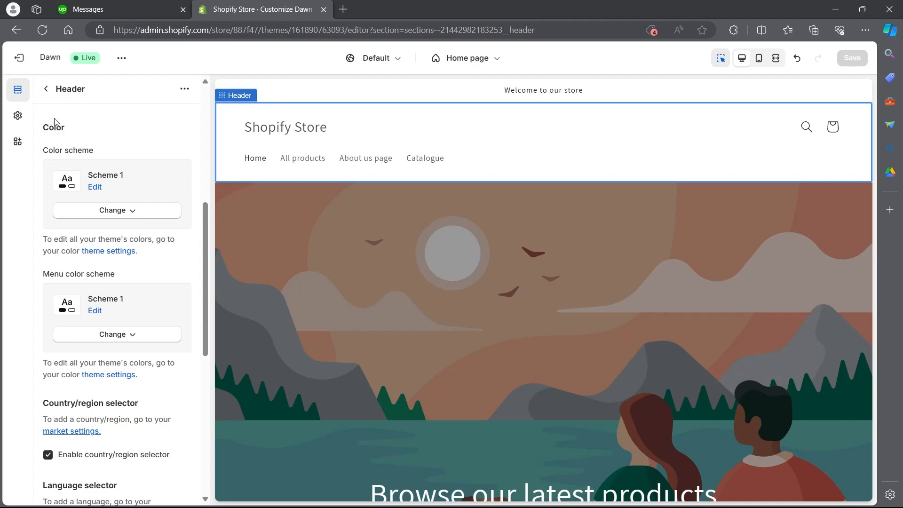
Step: Change the header's color scheme to Scheme 4
{"action": "left_click_drag", "start_coordinate": [41, 127], "coordinate": [85, 128]}
{"action": "left_click_drag", "start_coordinate": [41, 150], "coordinate": [94, 151]}
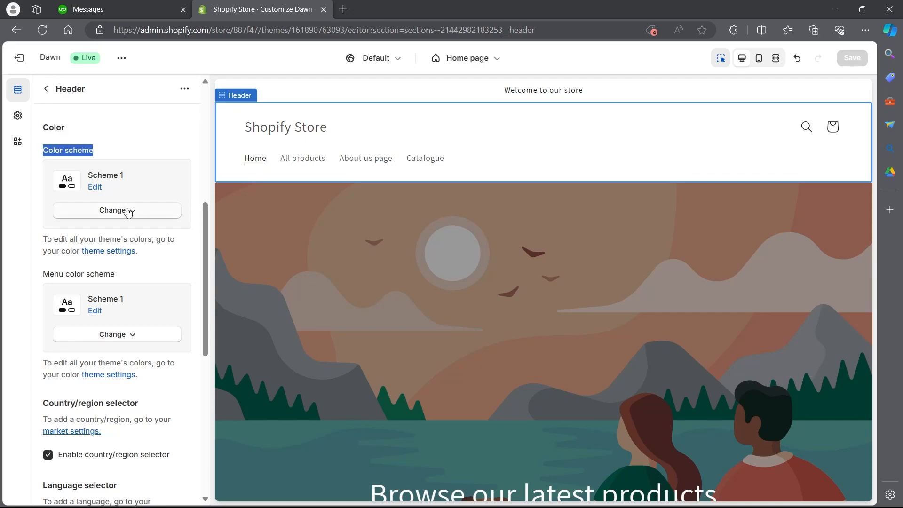
{"action": "left_click", "coordinate": [113, 212]}
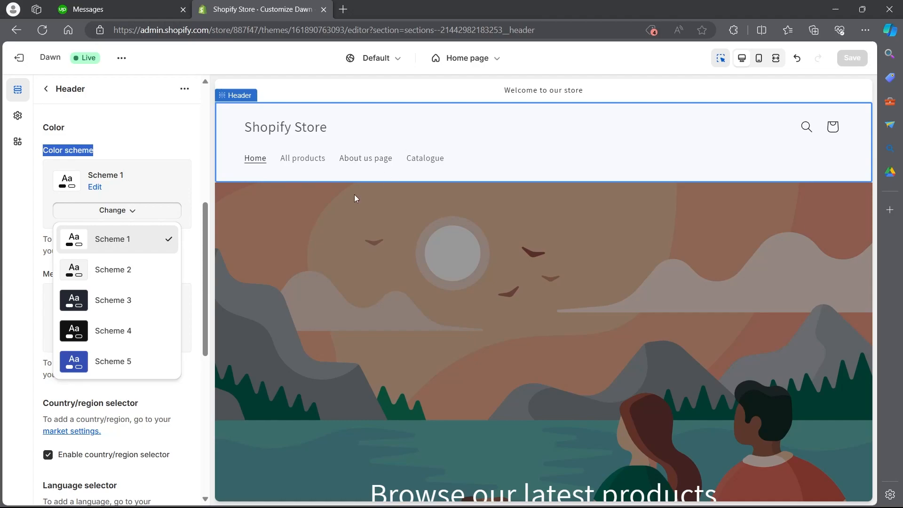
{"action": "left_click", "coordinate": [111, 331]}
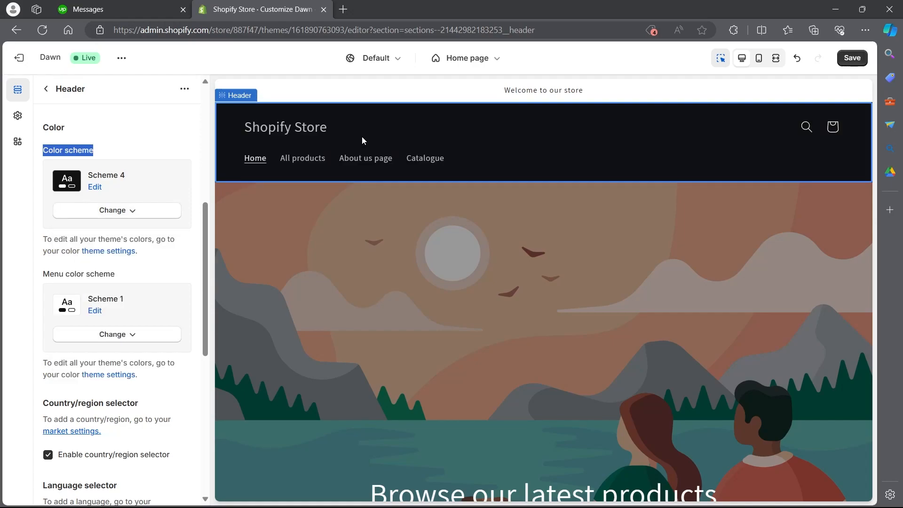
Step: Open Scheme 4 for editing and set its background color to red #EA2323
{"action": "left_click", "coordinate": [94, 187]}
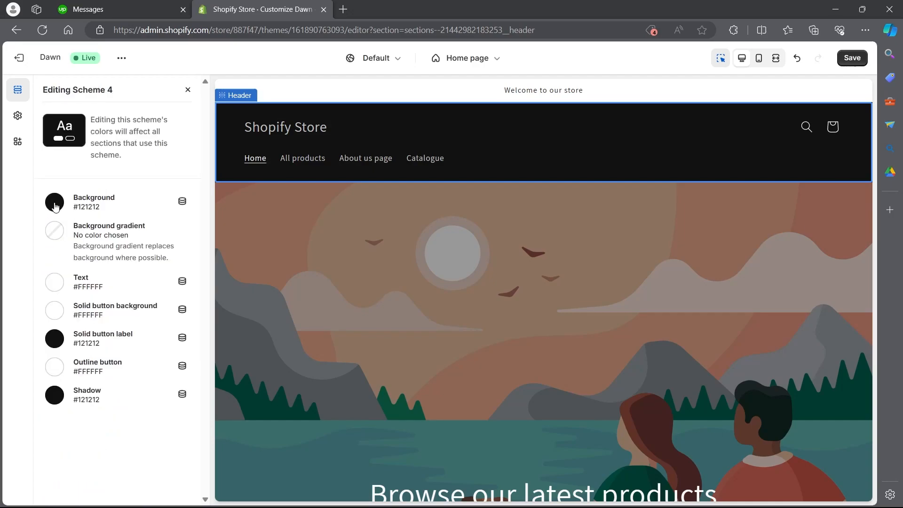
{"action": "left_click", "coordinate": [54, 202]}
{"action": "left_click_drag", "start_coordinate": [56, 301], "coordinate": [131, 227]}
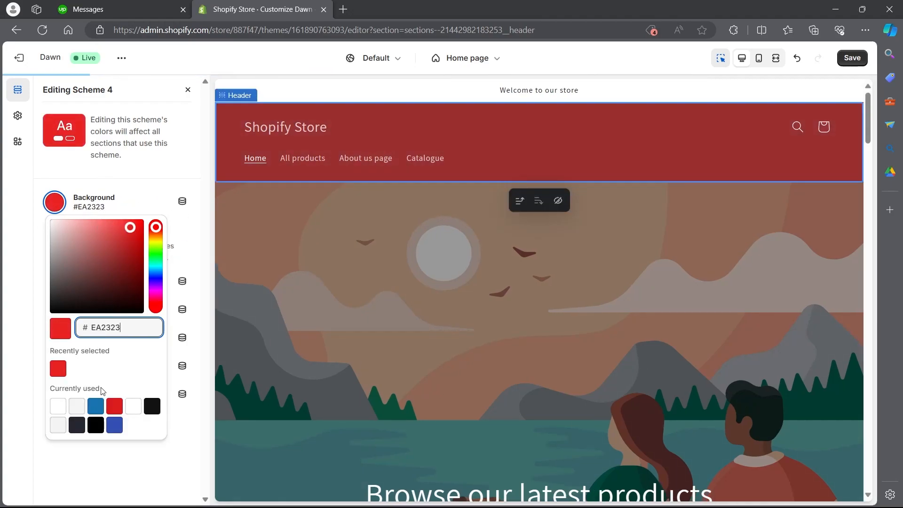
{"action": "left_click", "coordinate": [106, 458]}
Step: Apply the preset vertical pink-to-blue gradient as Scheme 4's background gradient and return to the Header settings
{"action": "left_click", "coordinate": [55, 232]}
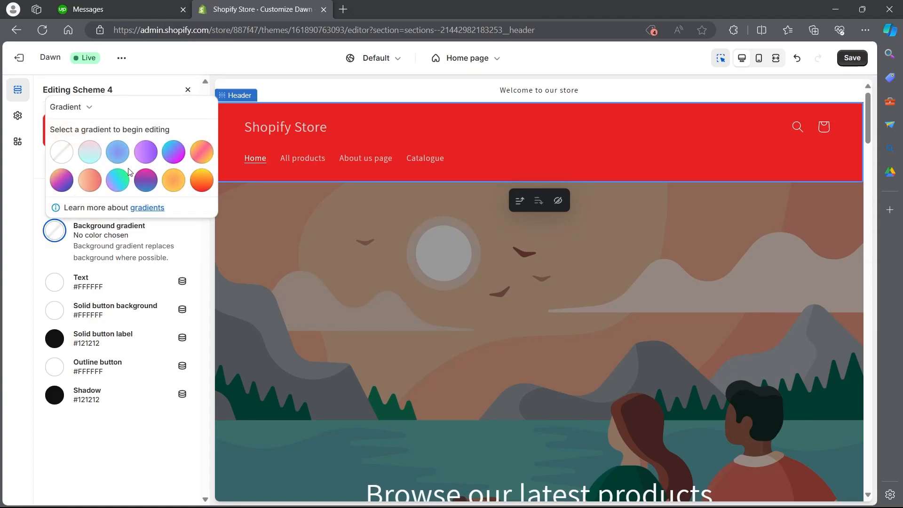
{"action": "left_click", "coordinate": [146, 180]}
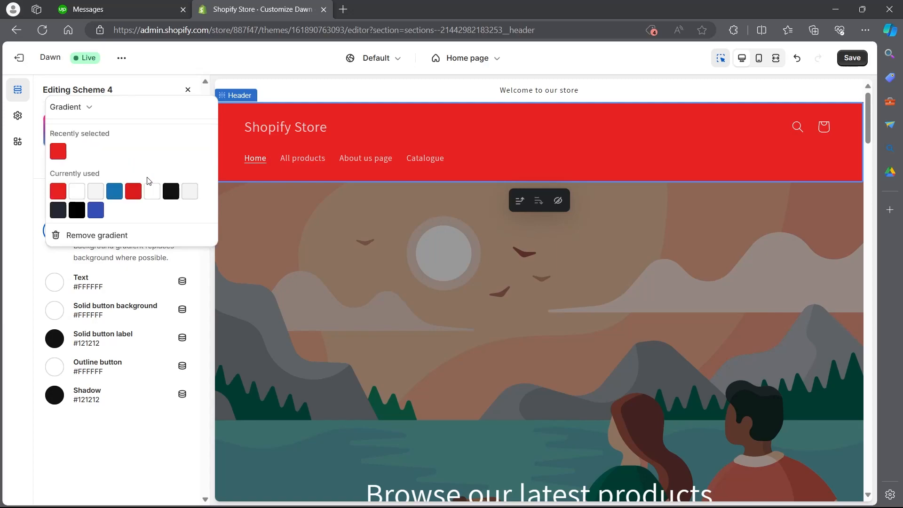
{"action": "left_click", "coordinate": [130, 442]}
{"action": "left_click", "coordinate": [188, 89]}
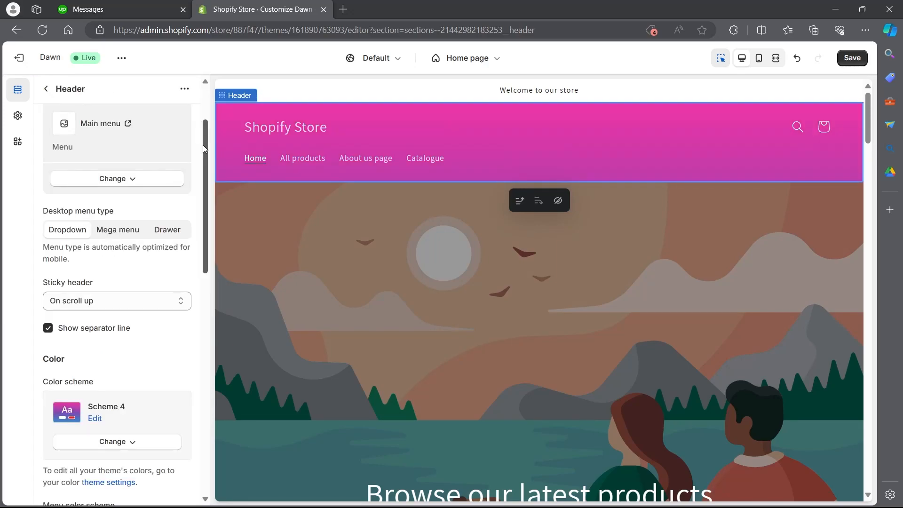
Step: Review the header's spacing settings and check the sticky header's behavior along the home page preview
{"action": "left_click_drag", "start_coordinate": [204, 146], "coordinate": [205, 369]}
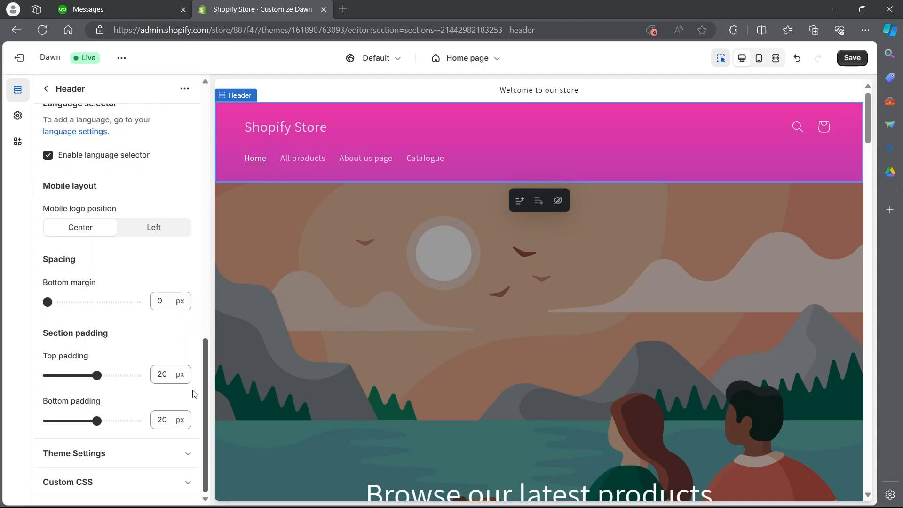
{"action": "left_click_drag", "start_coordinate": [47, 302], "coordinate": [22, 301]}
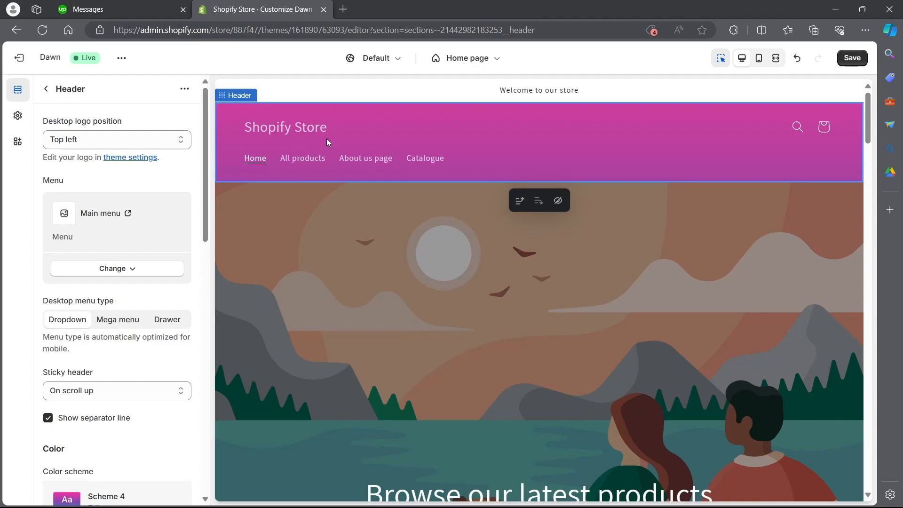
{"action": "scroll", "coordinate": [328, 142], "scroll_direction": "down", "scroll_amount": 3}
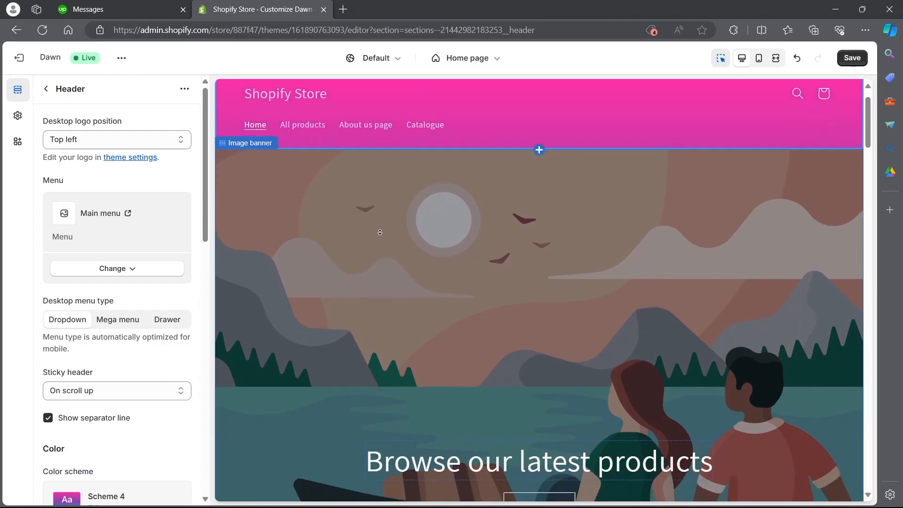
{"action": "scroll", "coordinate": [379, 236], "scroll_direction": "down", "scroll_amount": 5}
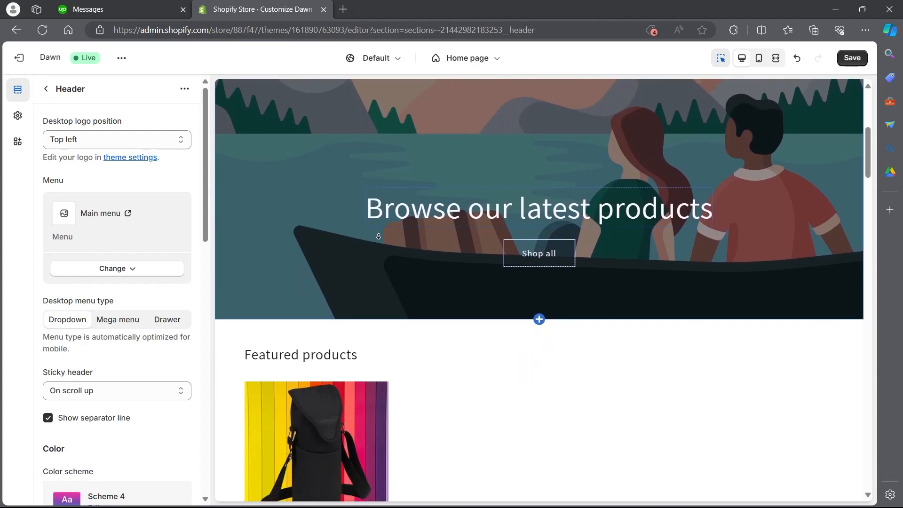
{"action": "scroll", "coordinate": [378, 236], "scroll_direction": "down", "scroll_amount": 5}
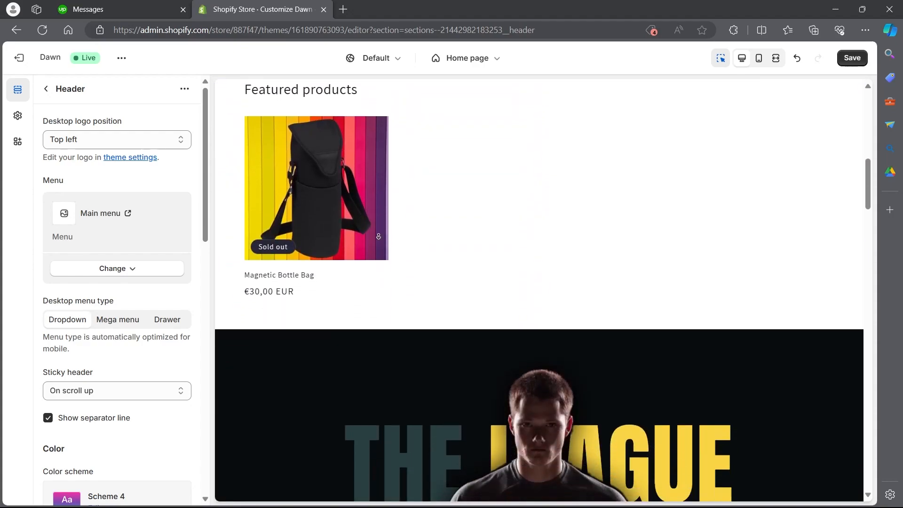
{"action": "scroll", "coordinate": [379, 236], "scroll_direction": "down", "scroll_amount": 5}
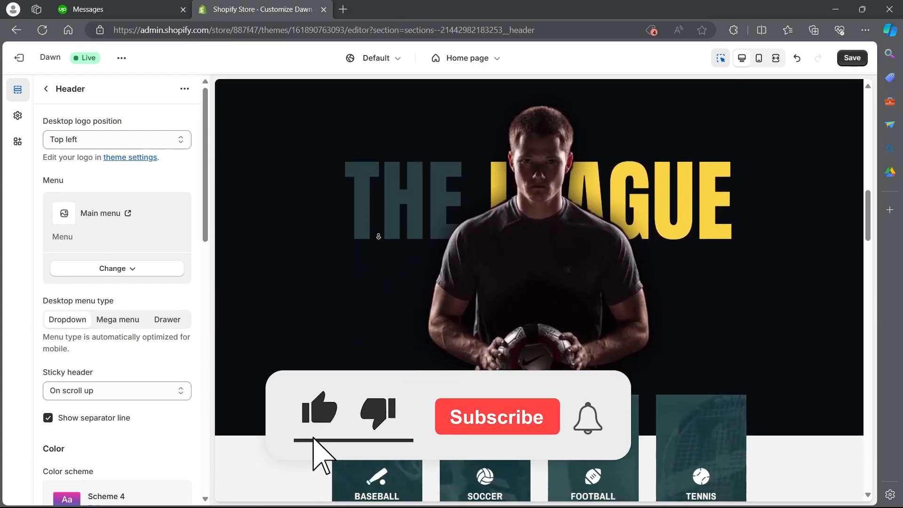
{"action": "scroll", "coordinate": [378, 236], "scroll_direction": "down", "scroll_amount": 5}
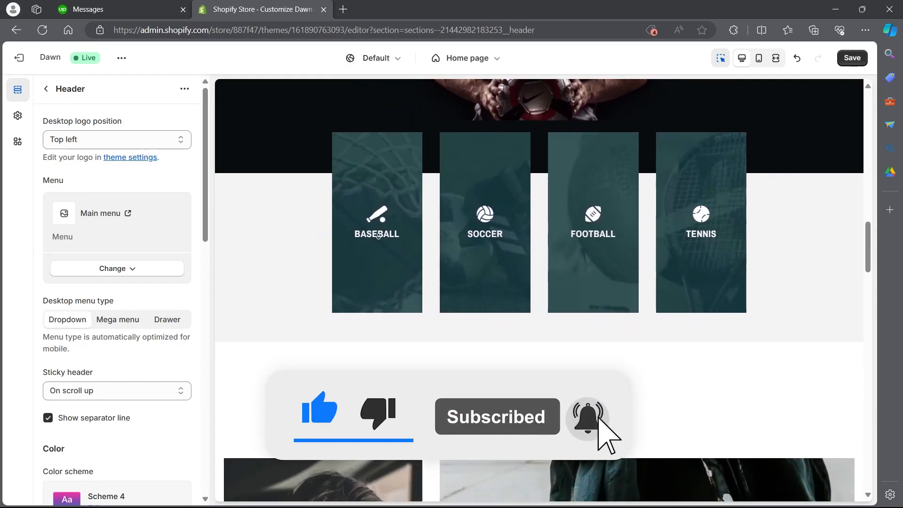
{"action": "scroll", "coordinate": [383, 174], "scroll_direction": "up", "scroll_amount": 2}
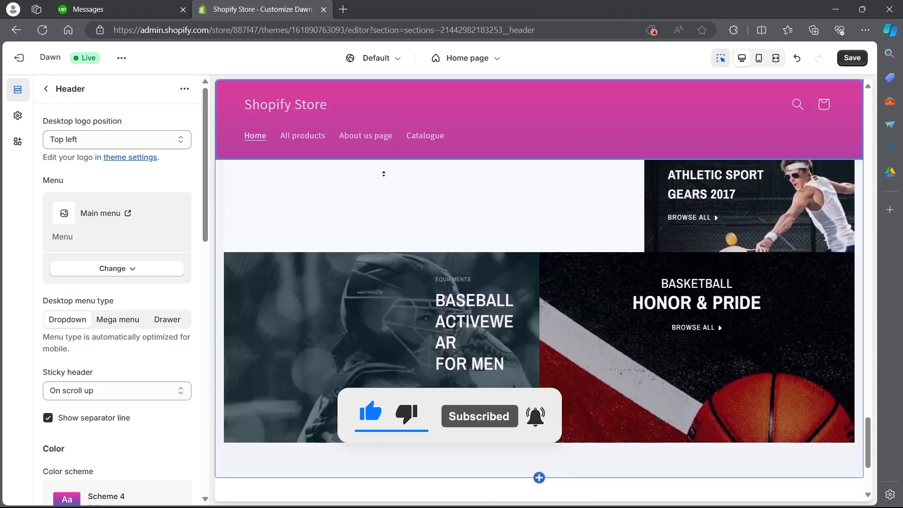